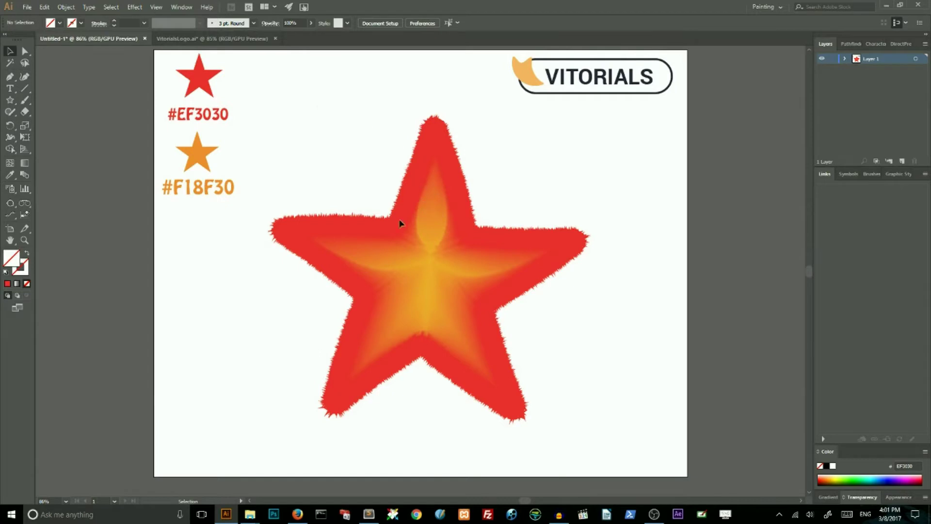
- Select the fuzzy star sample, then open and cancel the New Document settings
click(394, 239)
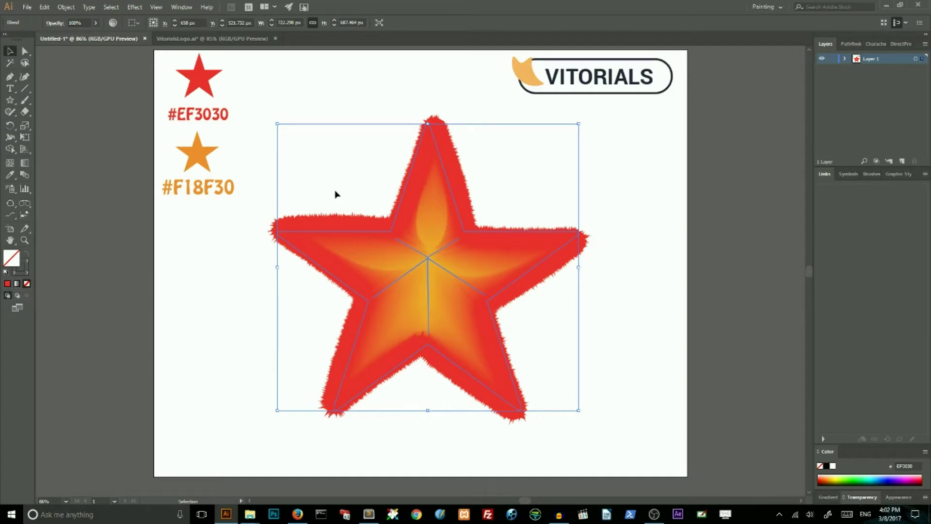
click(28, 7)
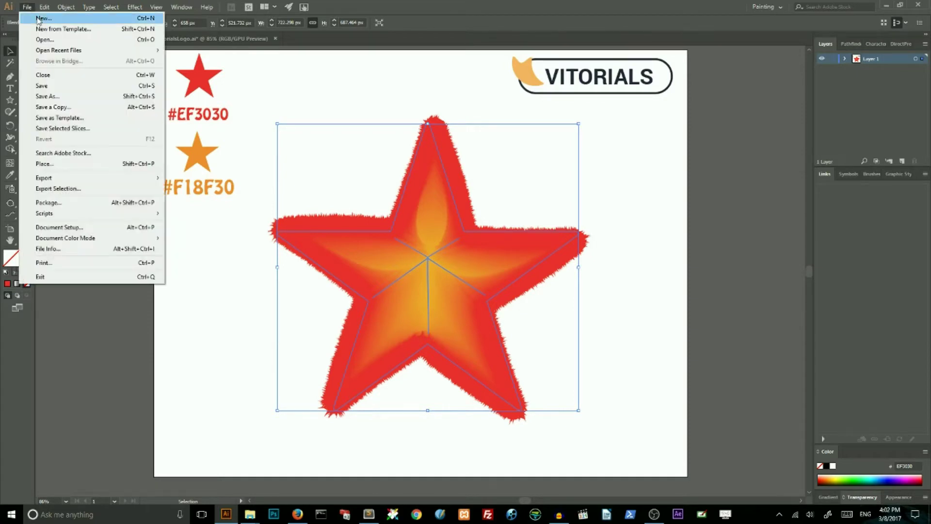
click(38, 17)
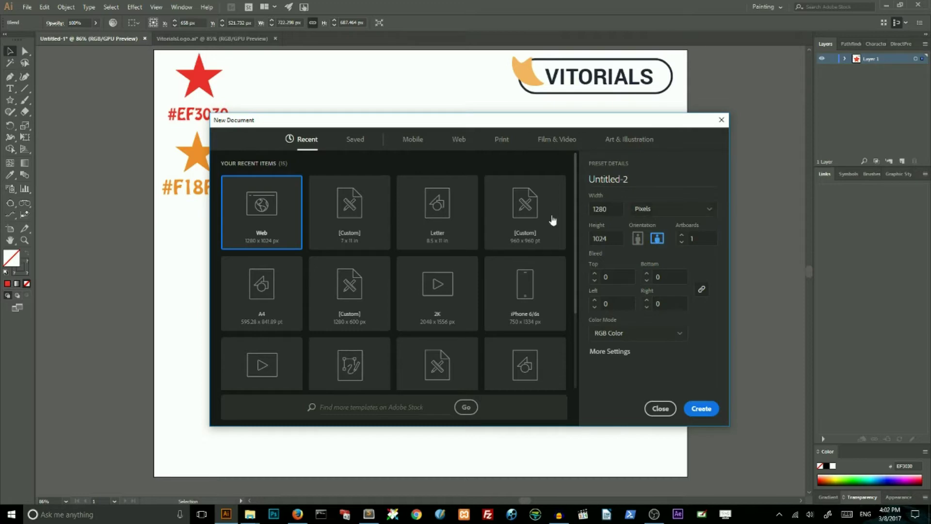
click(660, 409)
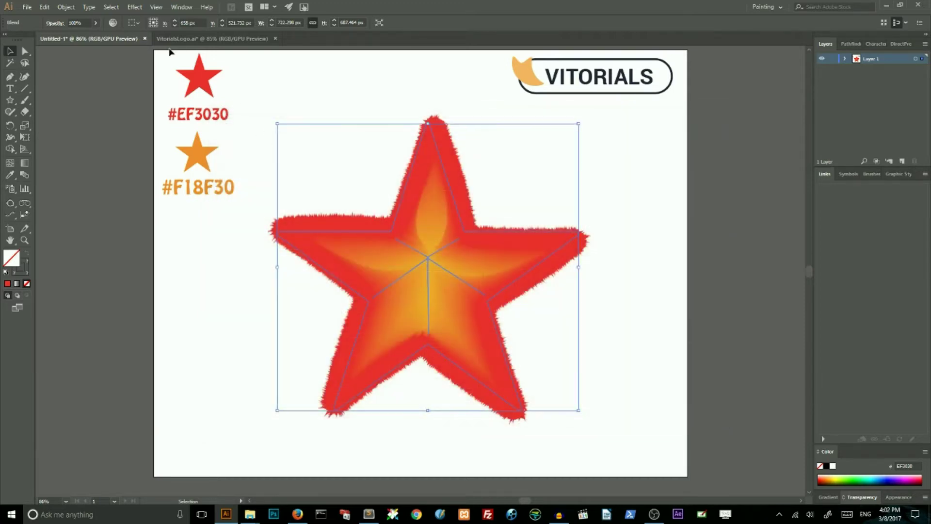
- Draw a large unfilled five-point star across the VitorialsLogo.ai artboard centre, with stroke active
click(171, 39)
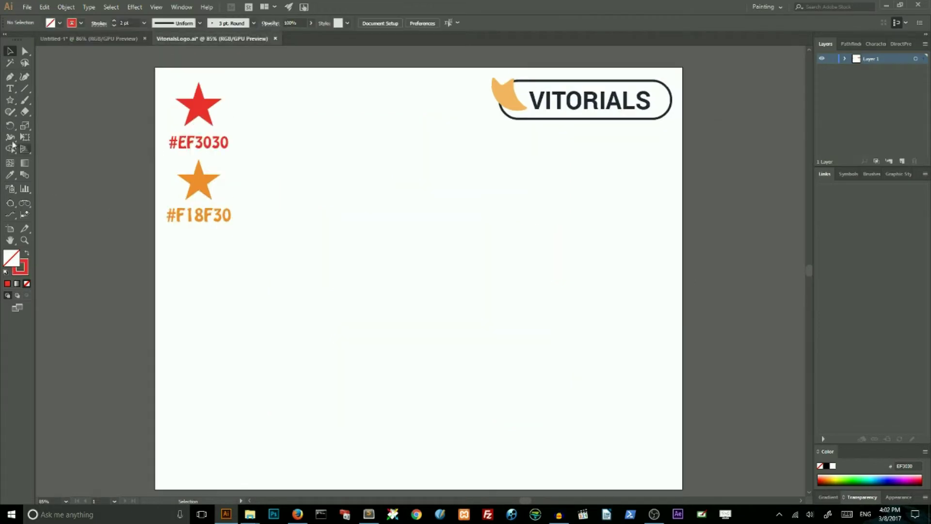
click(11, 101)
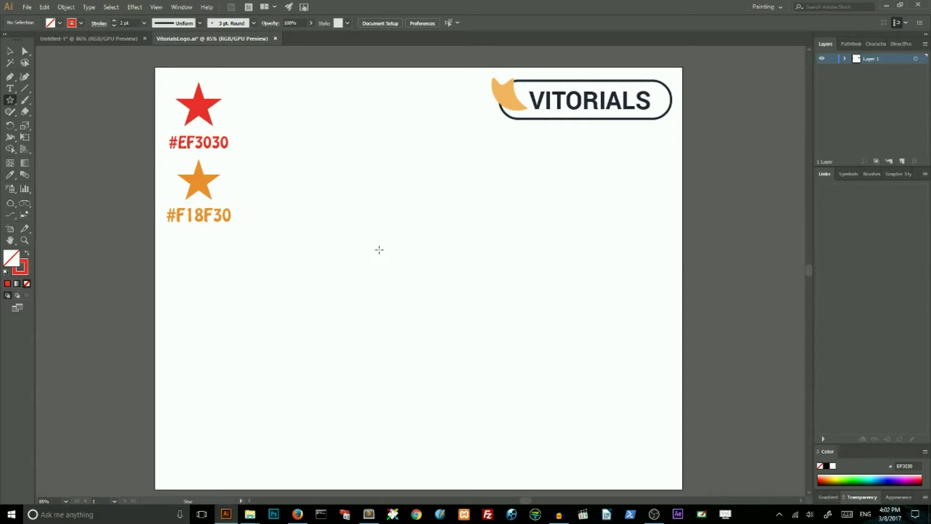
drag(407, 287, 526, 433)
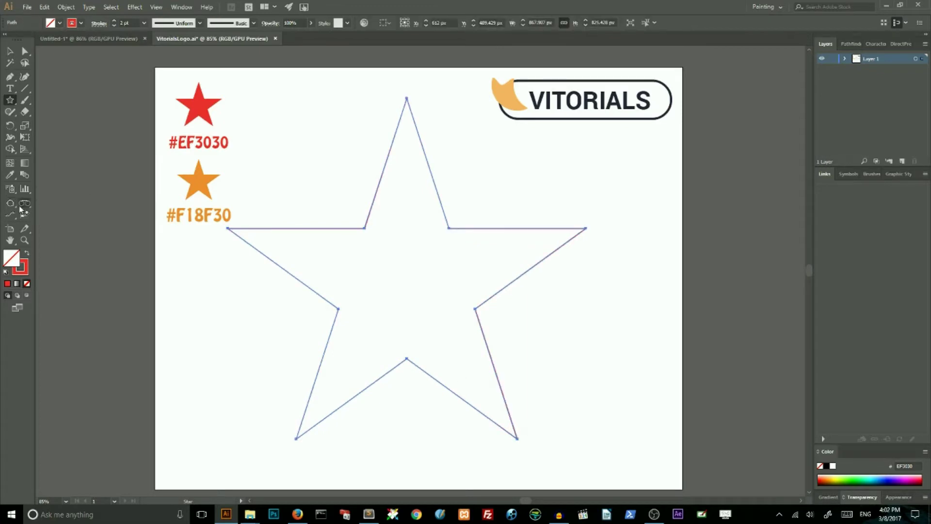
click(10, 177)
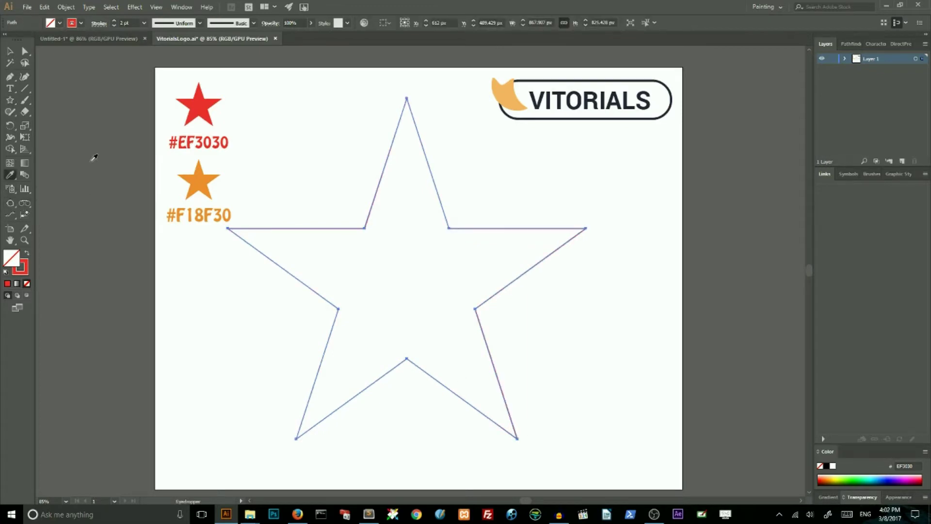
click(23, 273)
- Scale a smaller centred copy of the star inside the red outline and copy it
key(v)
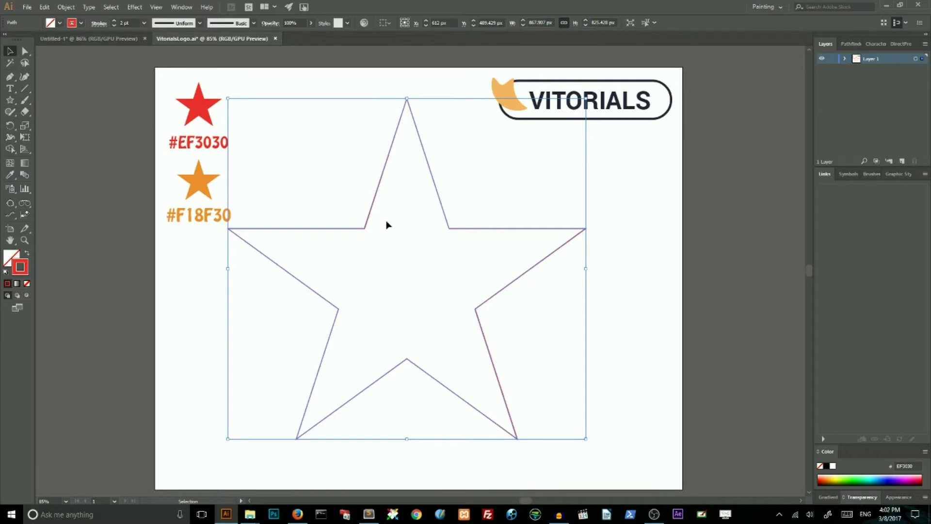
key(a)
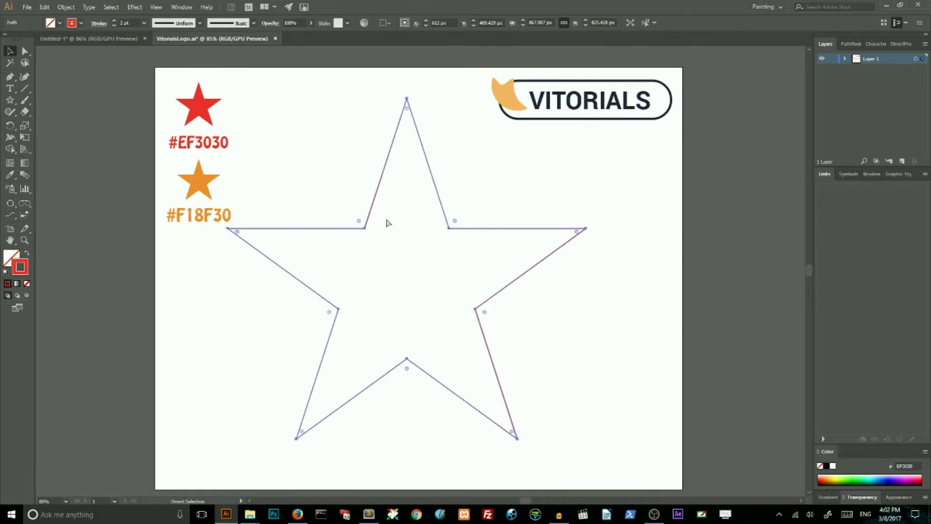
key(v)
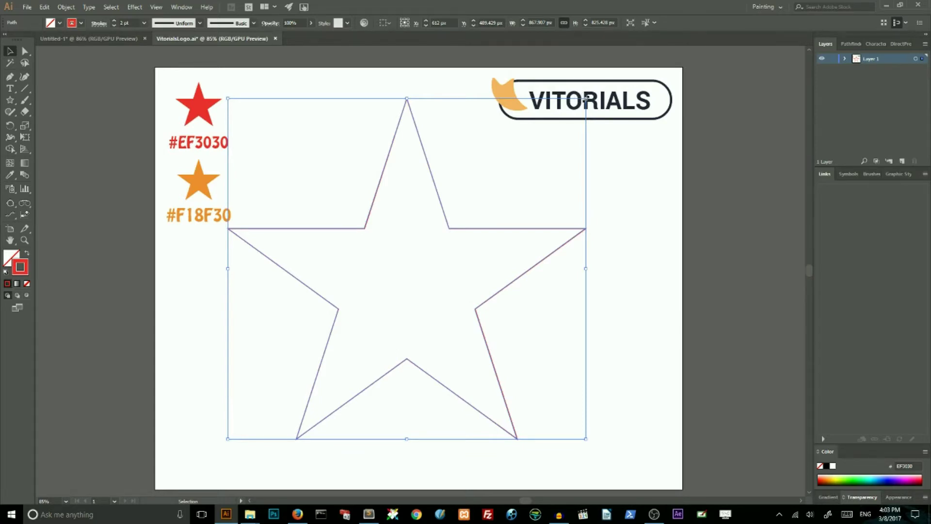
drag(586, 99, 541, 133)
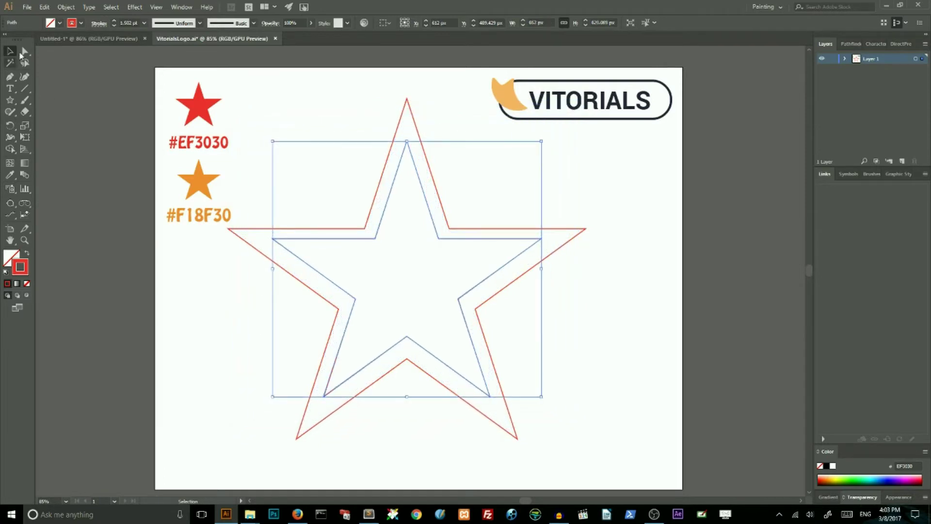
click(43, 7)
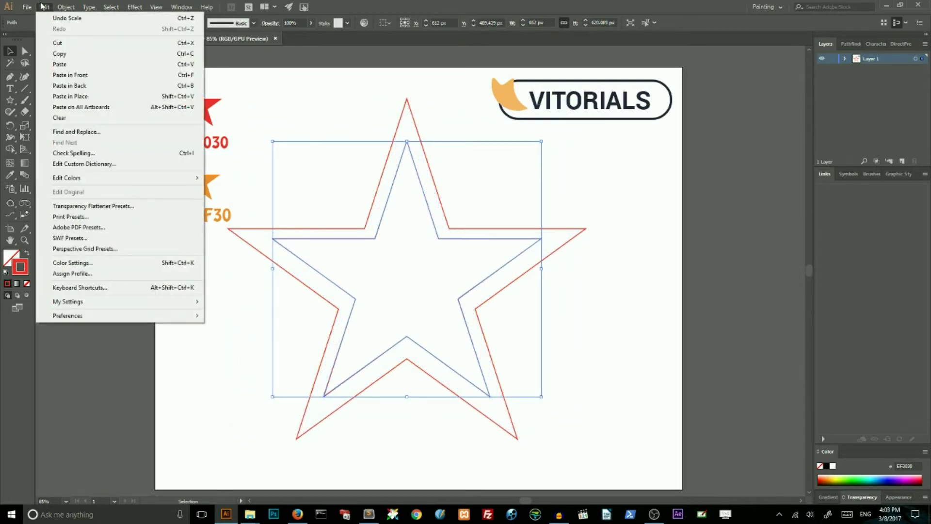
click(68, 55)
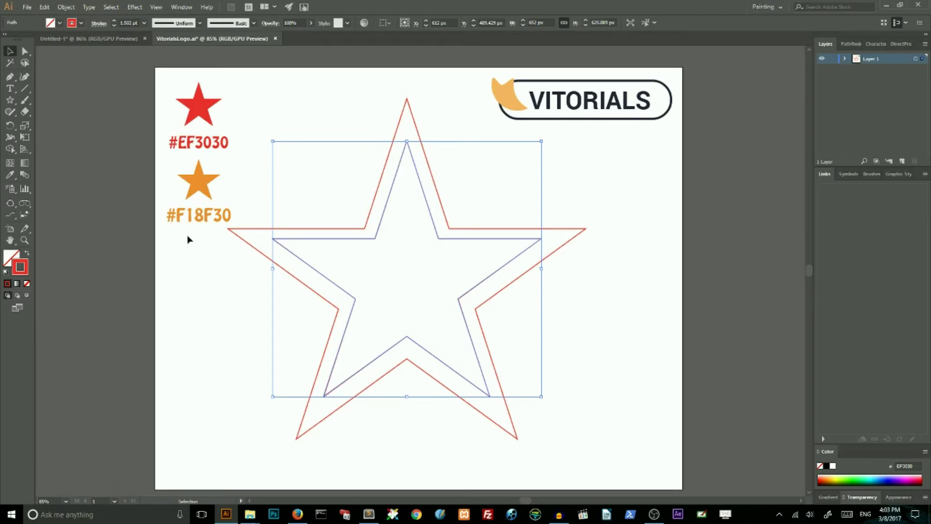
click(9, 175)
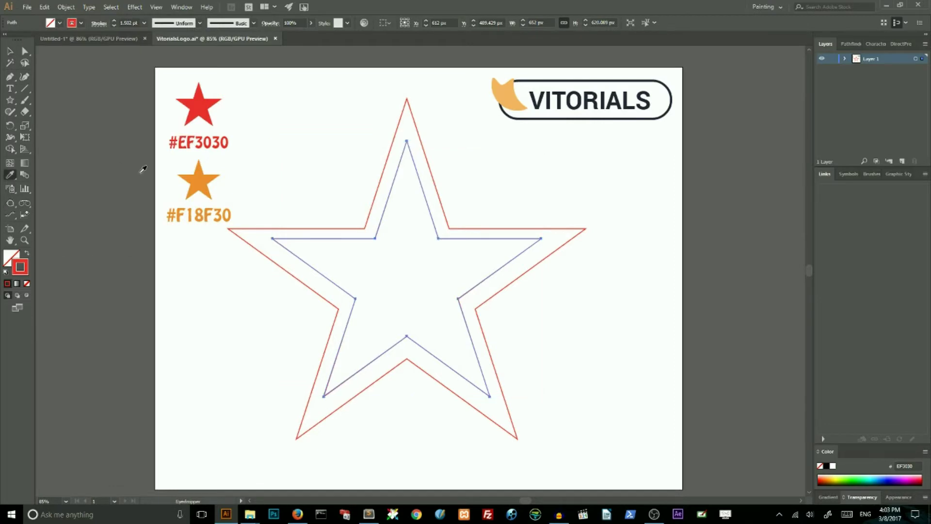
- Make the inner star an unfilled #F18F30 orange outline and nudge it slightly down
click(203, 177)
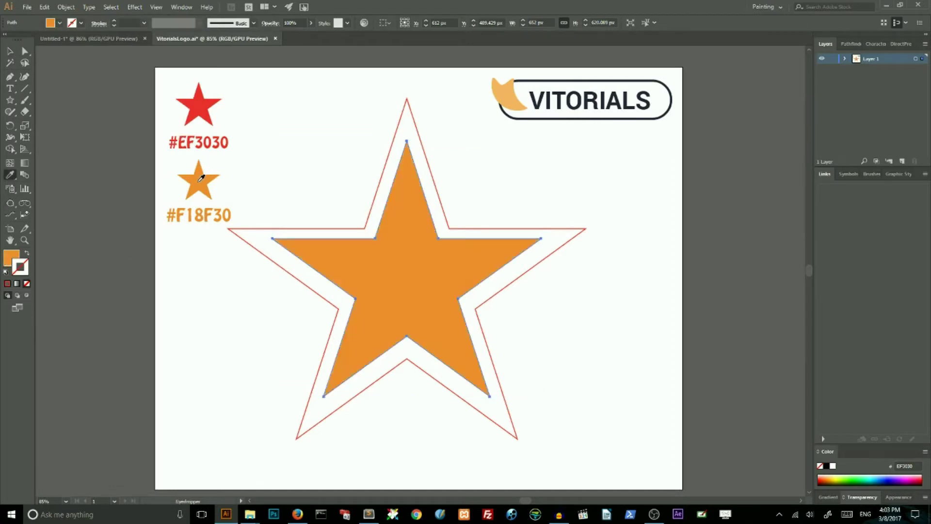
click(28, 256)
click(11, 52)
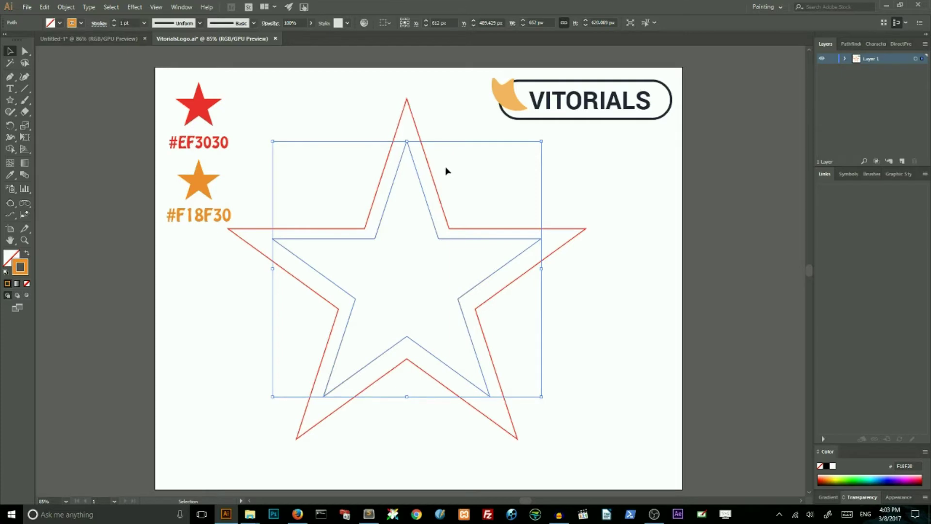
key(Down)
key(Down)
key(Down)
key(Down)
key(Down)
key(Down)
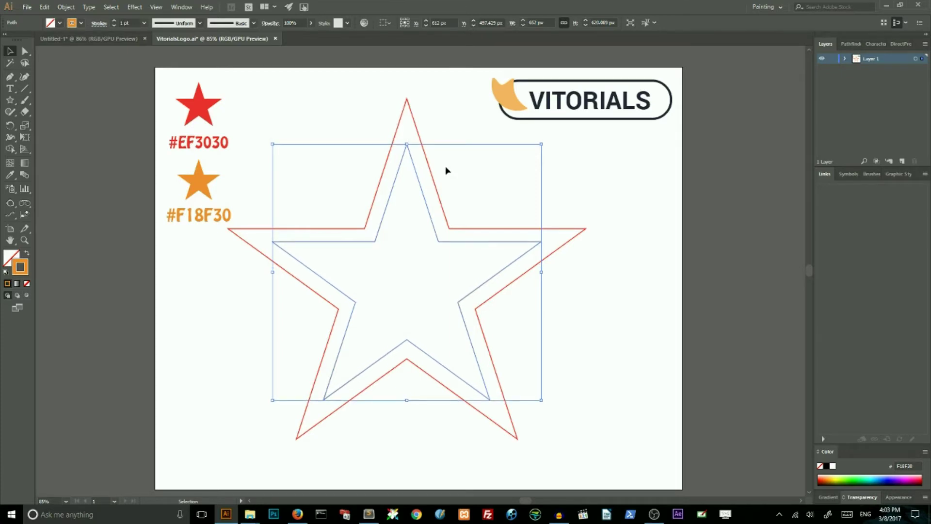
- Give both the red and orange star outlines a 2 pt stroke weight
drag(312, 142, 408, 254)
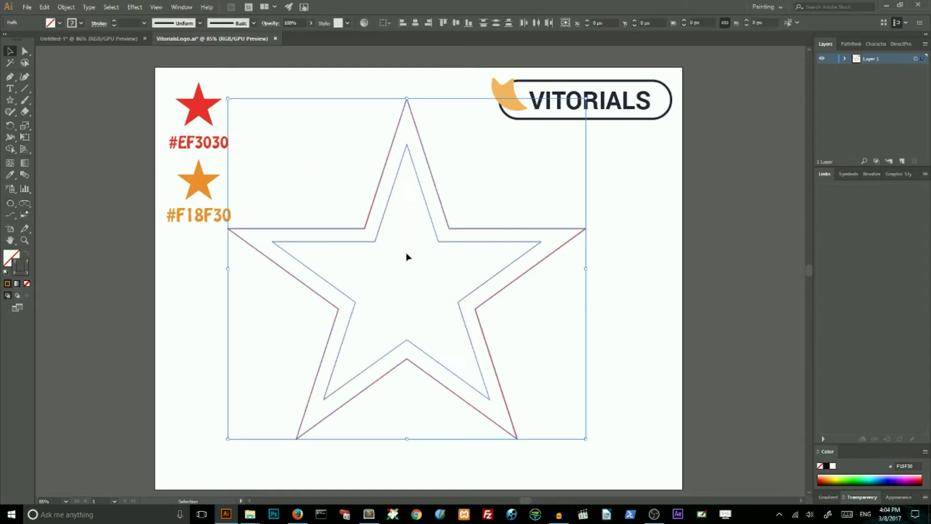
click(113, 22)
click(113, 21)
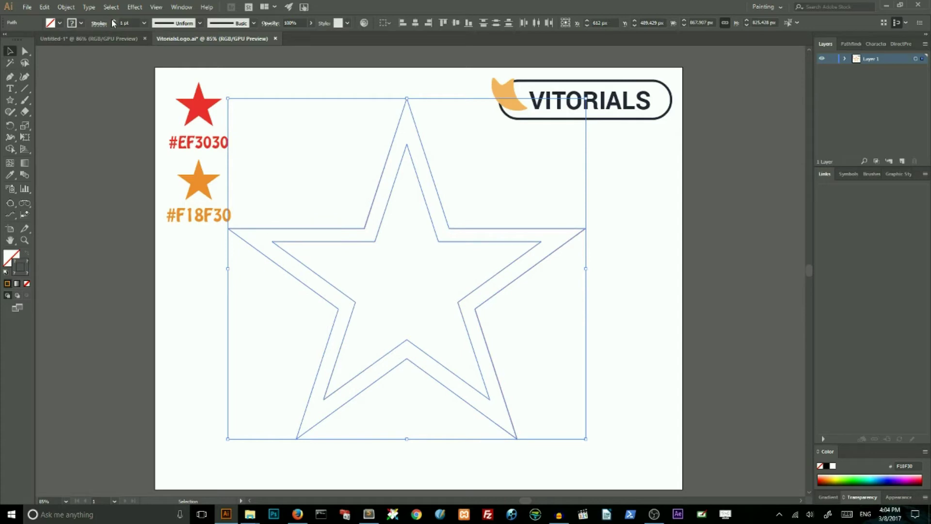
click(113, 21)
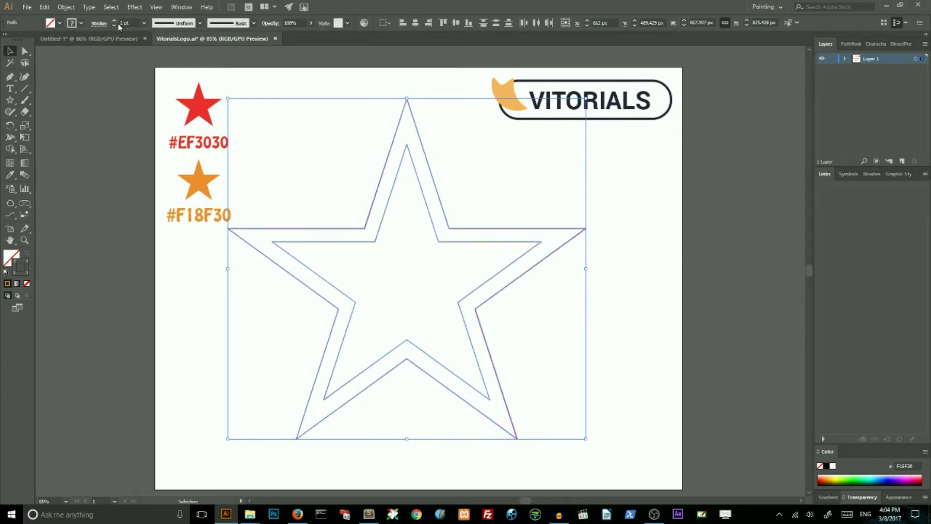
click(65, 7)
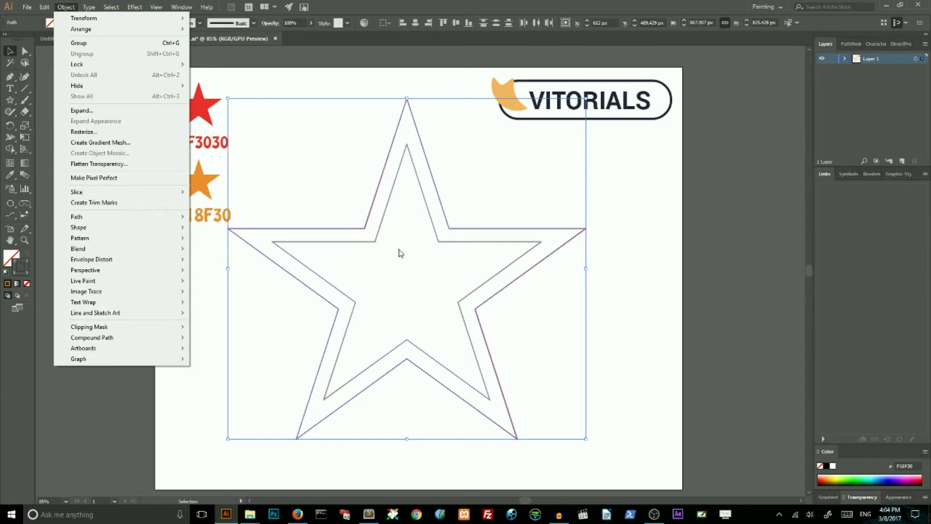
- Set the blend options to Specified Distance spacing of 0.1 px
mouse_move(96, 253)
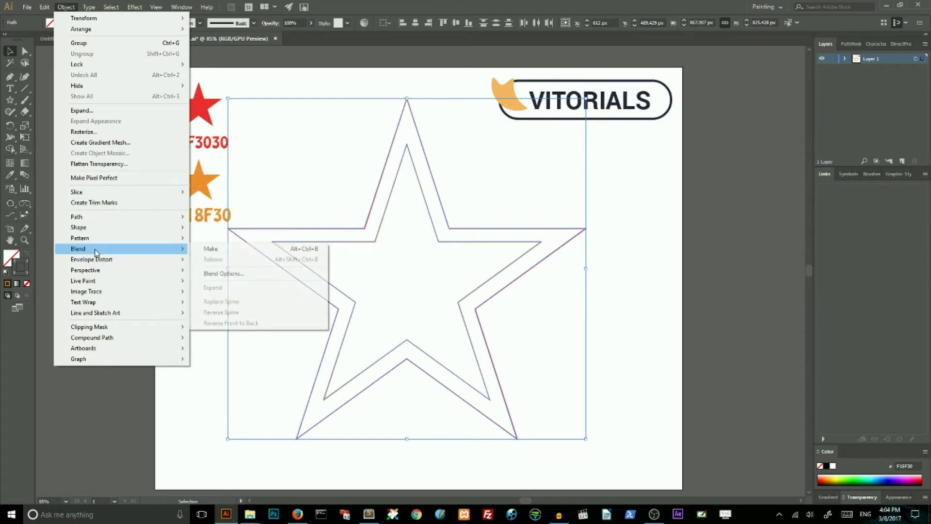
click(234, 275)
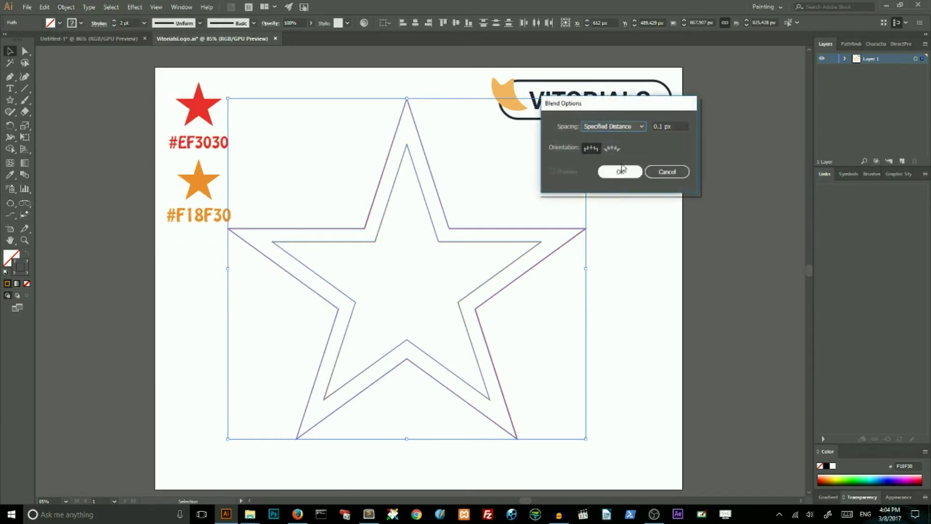
click(604, 128)
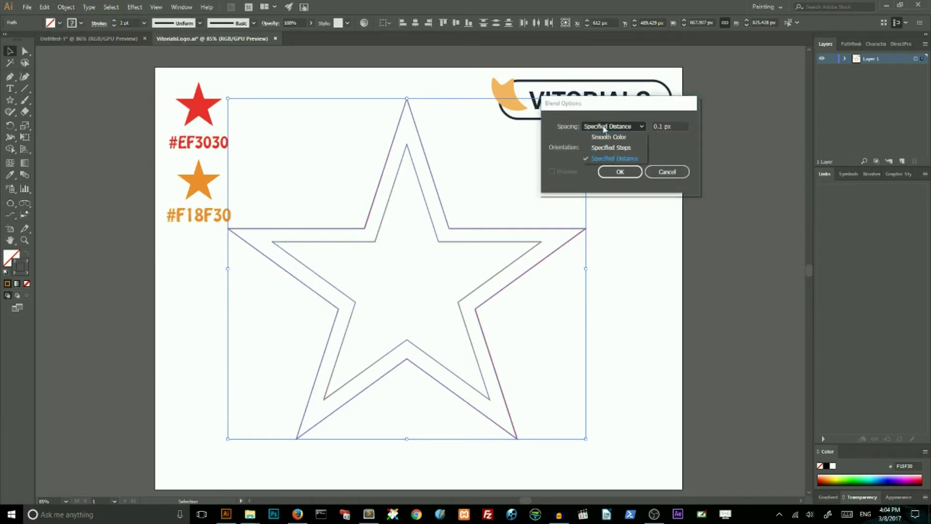
click(612, 159)
click(660, 125)
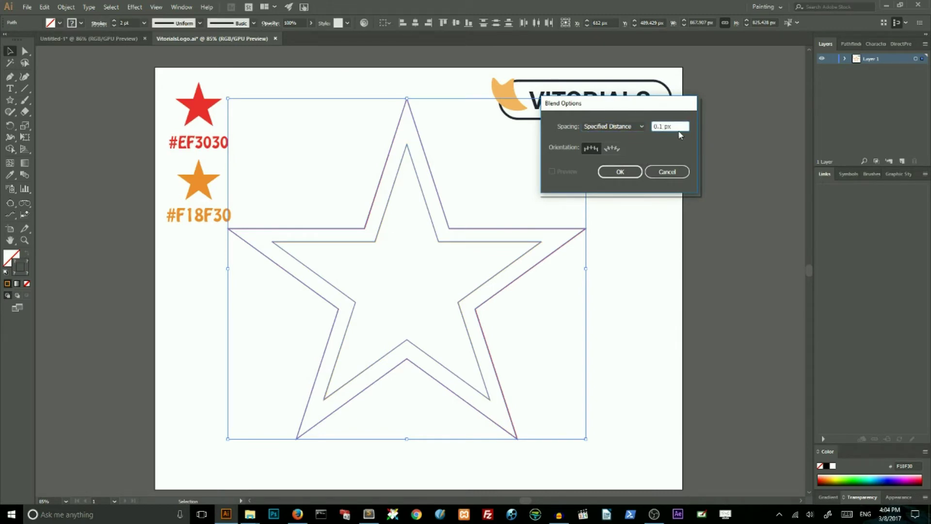
click(622, 173)
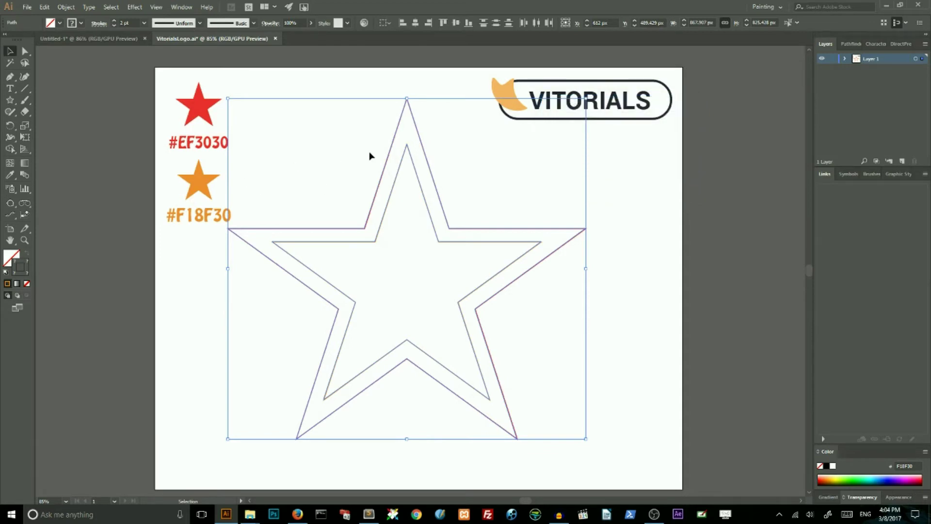
- Blend the red and orange star outlines into one shaded star, then deselect it
key(a)
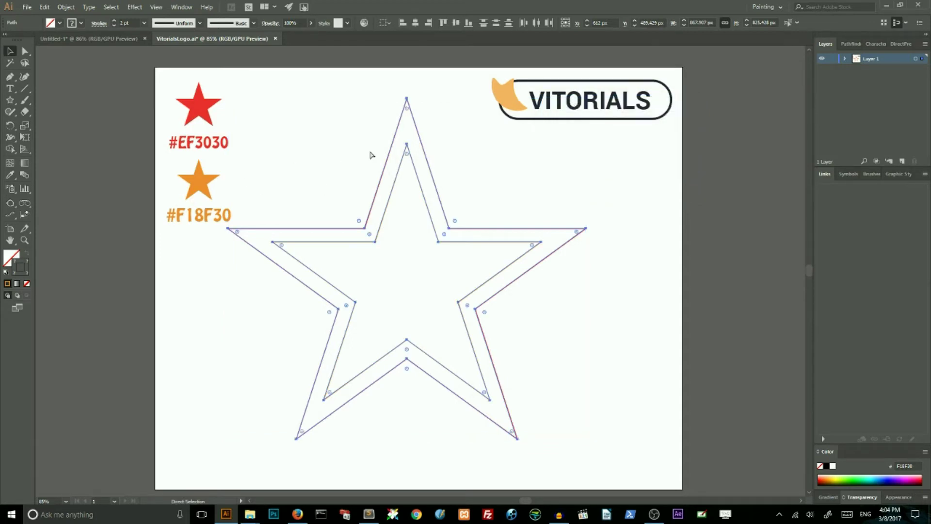
key(ctrl+alt+b)
key(v)
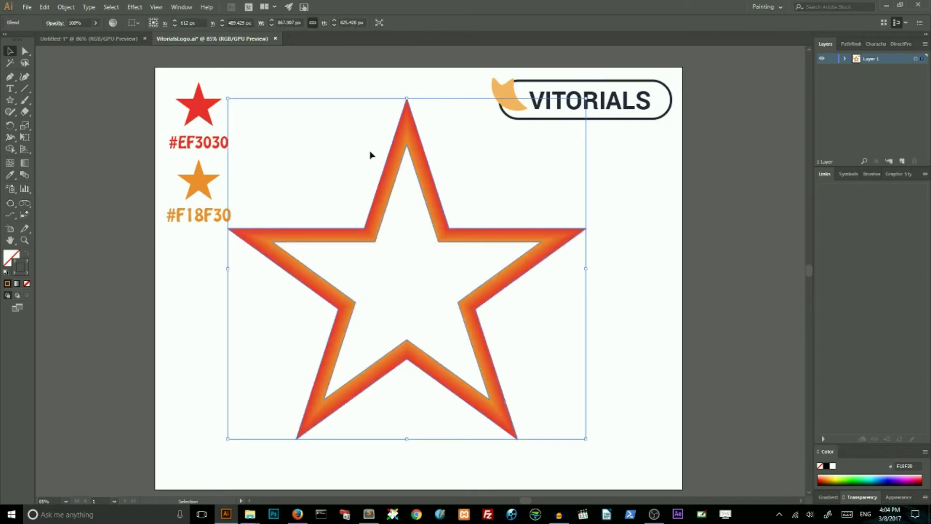
click(66, 7)
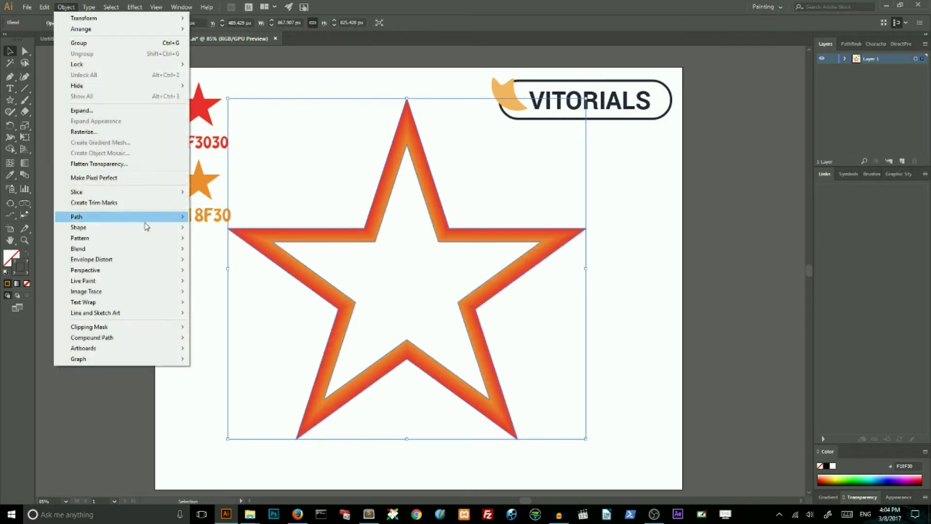
mouse_move(135, 248)
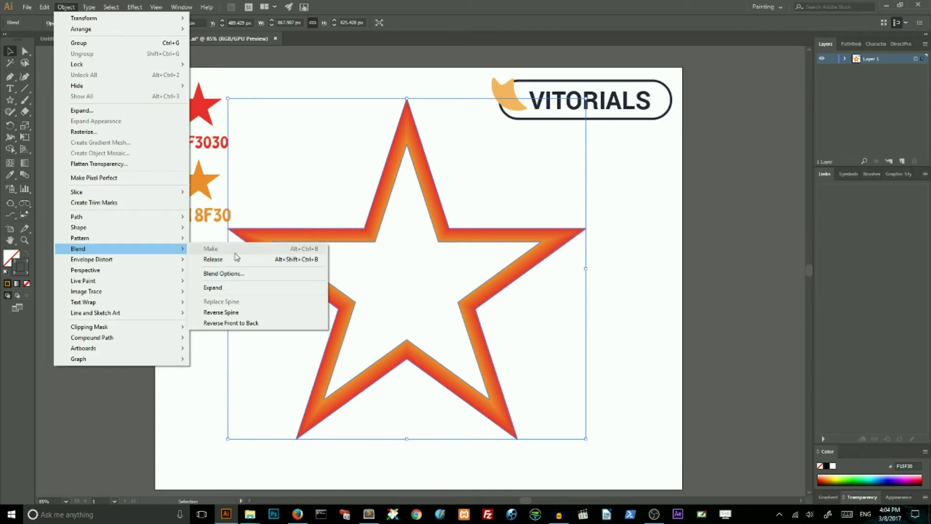
click(498, 184)
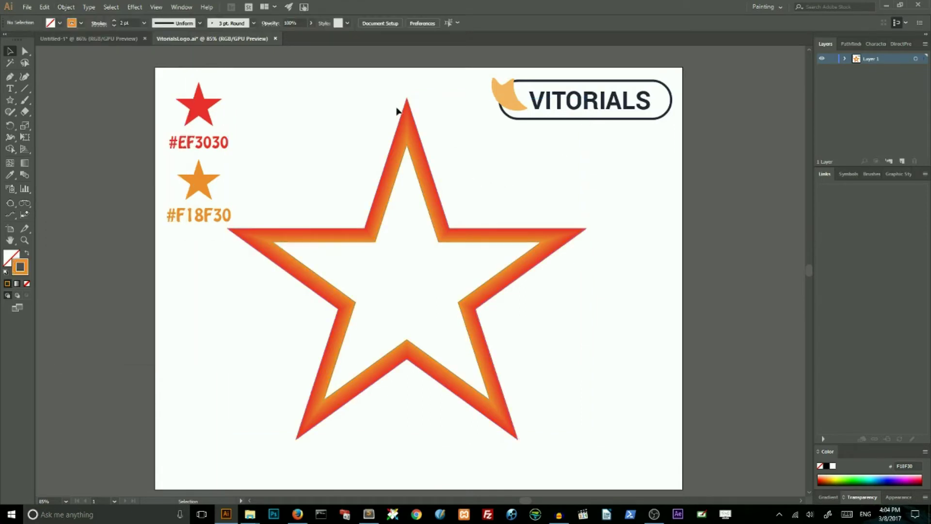
- Select the outer star's five tip anchors and scale them toward the centre
click(24, 51)
drag(385, 94, 575, 239)
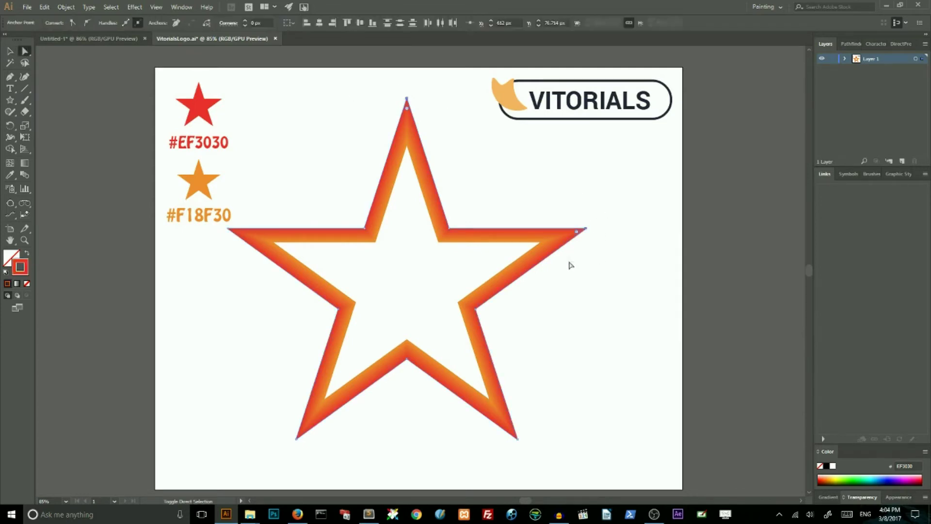
drag(540, 420, 500, 457)
drag(254, 417, 291, 449)
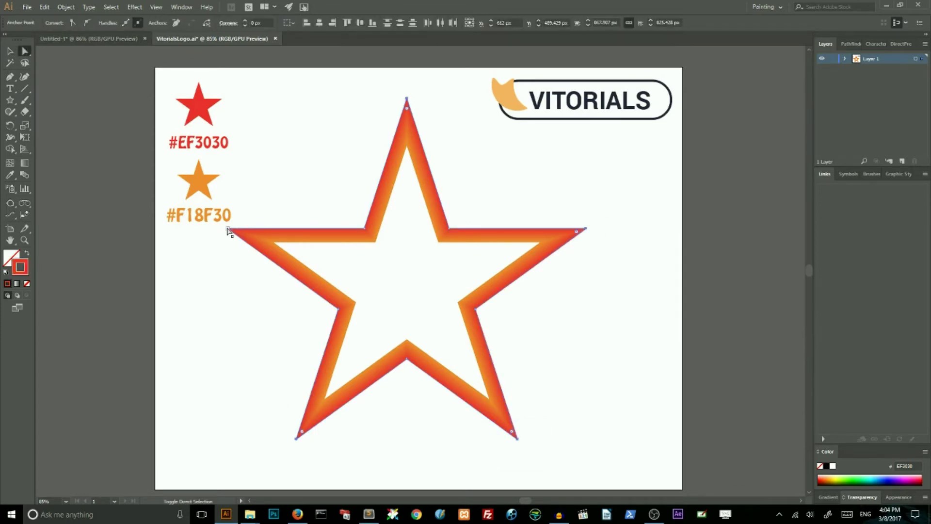
shift+click(228, 229)
drag(25, 126, 57, 128)
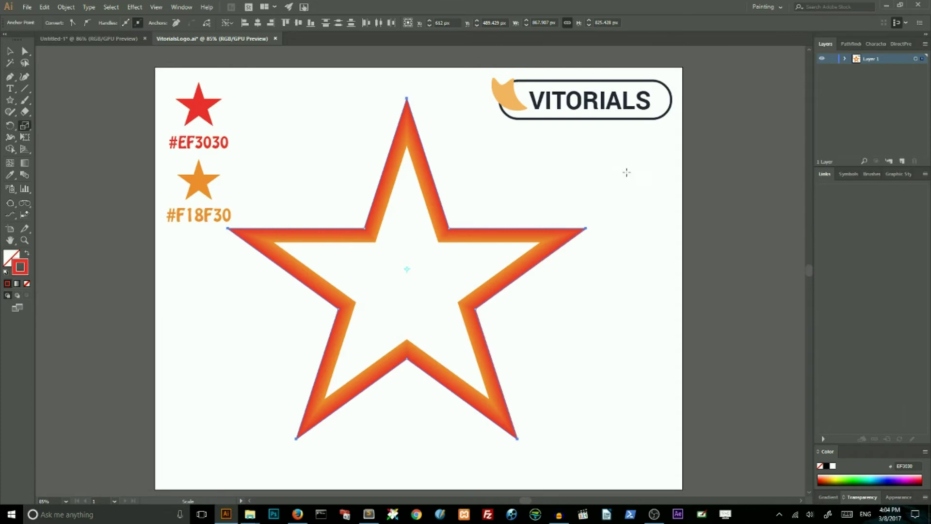
drag(624, 170, 419, 249)
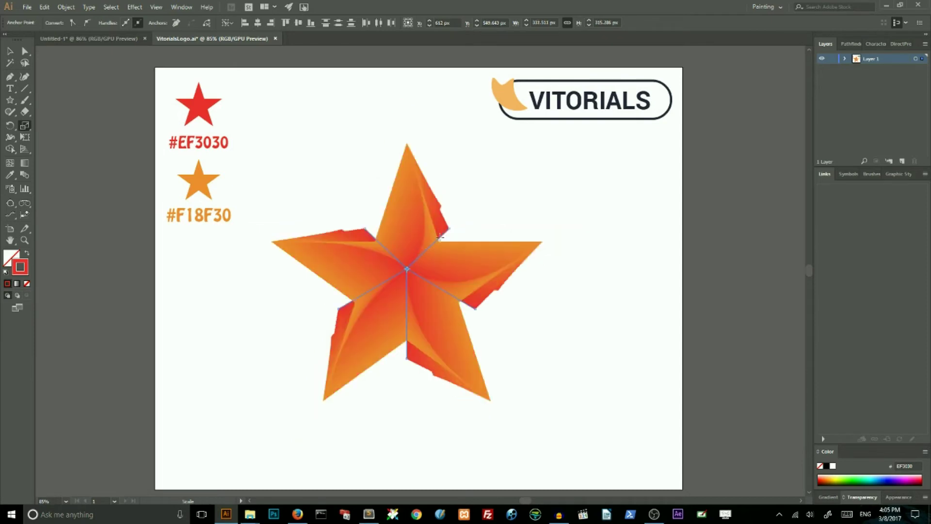
- Drag four blend spine anchors inward to twist the shading into a pinwheel
key(a)
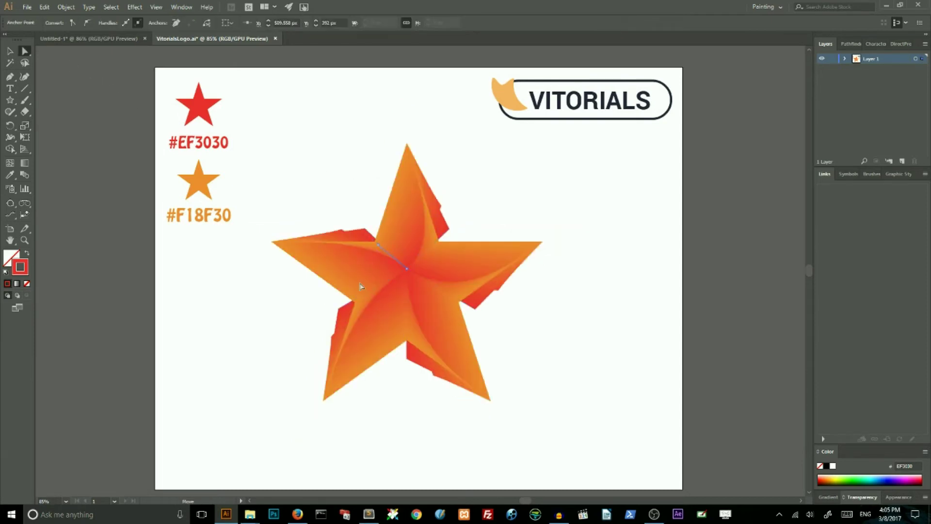
drag(365, 229, 378, 244)
drag(338, 308, 358, 300)
drag(408, 359, 409, 333)
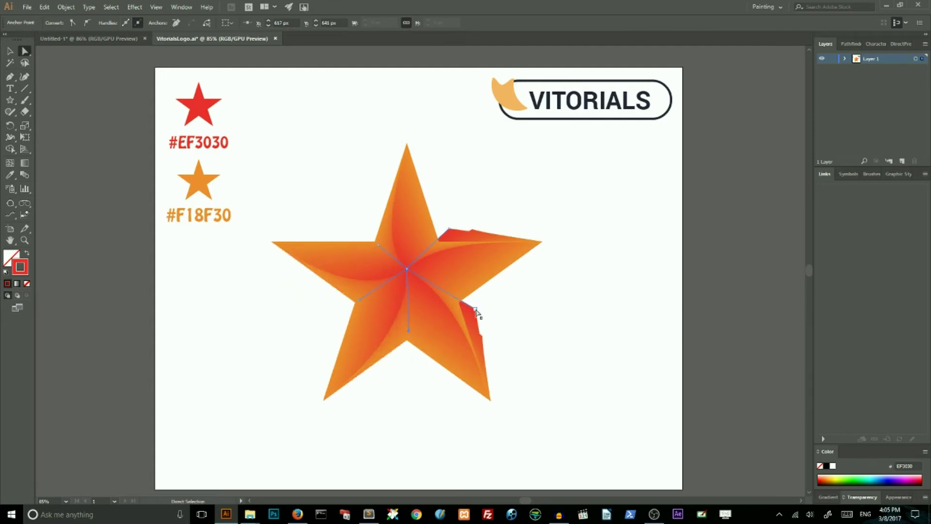
drag(449, 228, 441, 241)
click(466, 200)
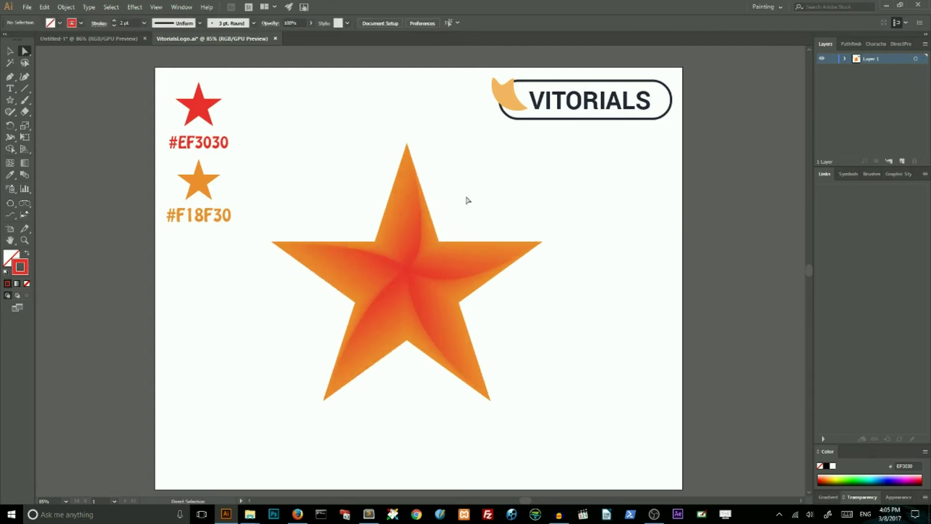
click(10, 51)
- Apply a Twist effect with a 5° angle to the blended star
click(406, 294)
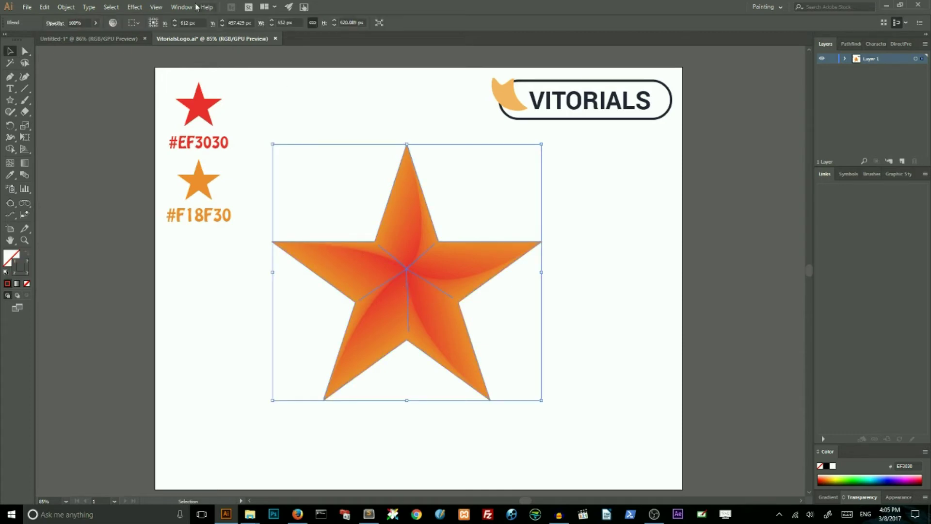
click(135, 6)
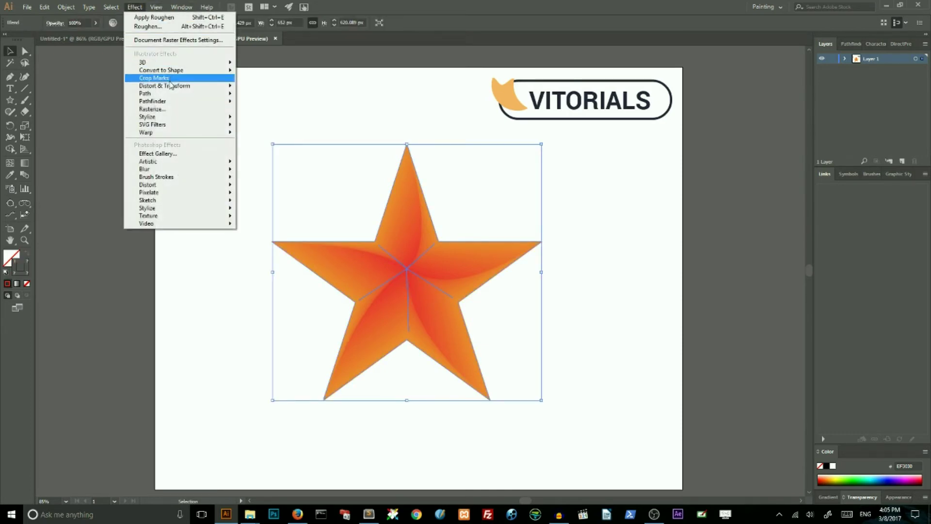
mouse_move(169, 87)
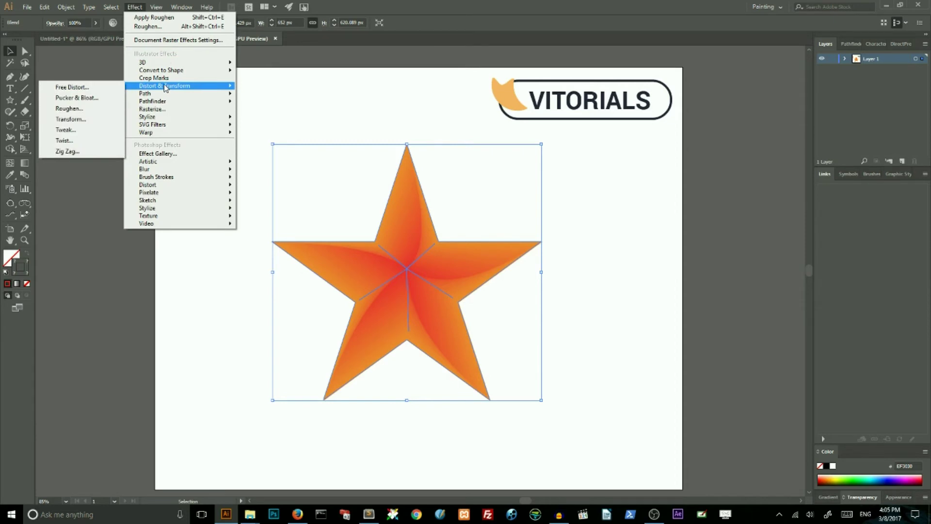
click(64, 140)
text(5)
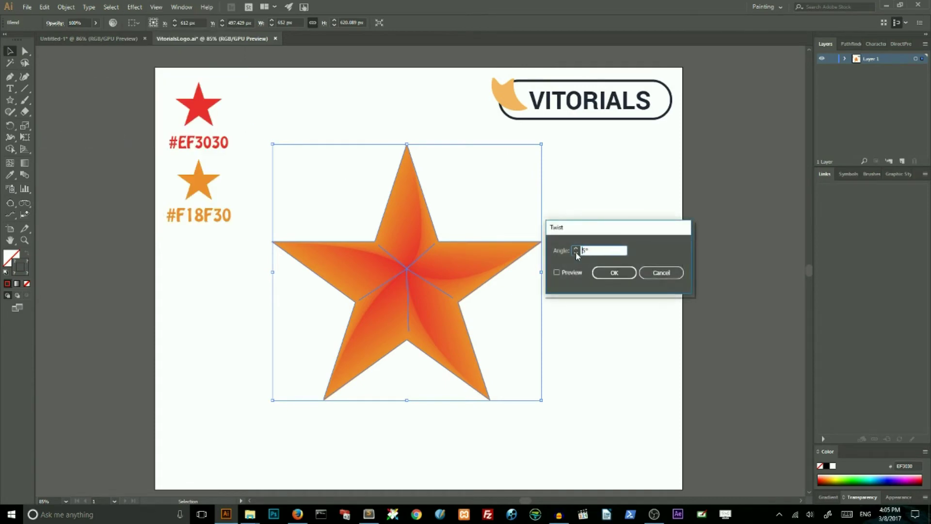
key(Tab)
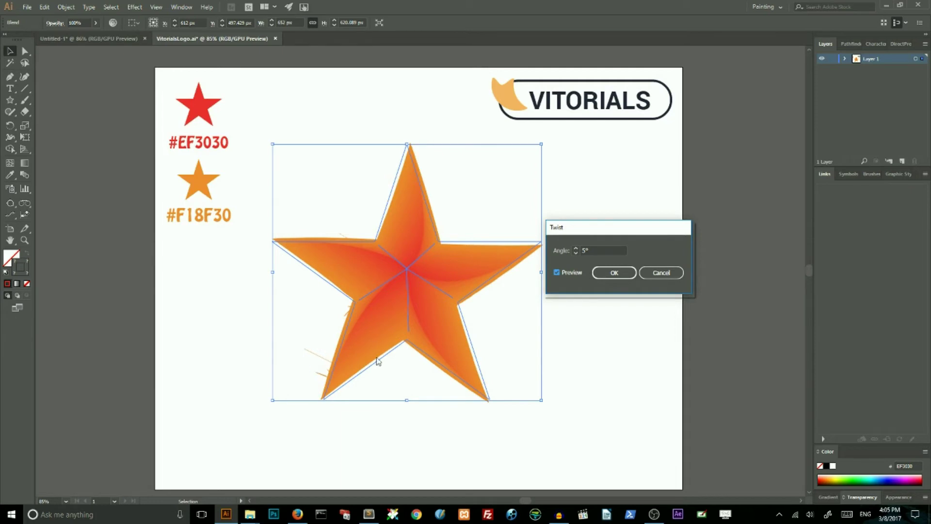
click(615, 273)
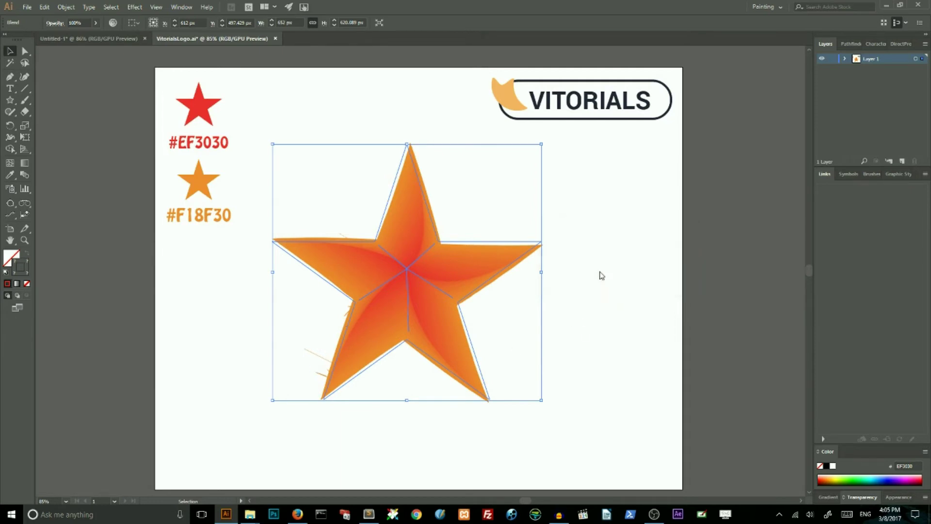
- Apply Roughen at 5% size and 20/in detail with Corner points, then deselect
click(136, 7)
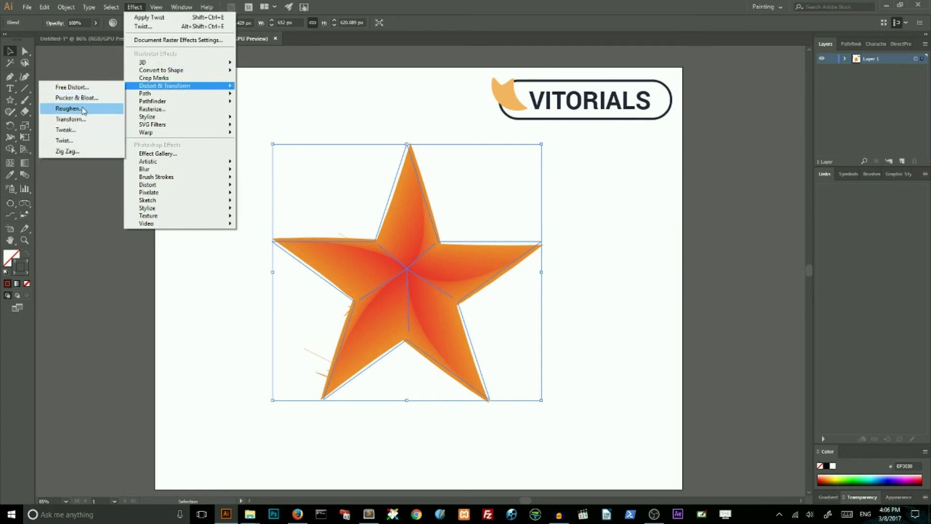
click(83, 108)
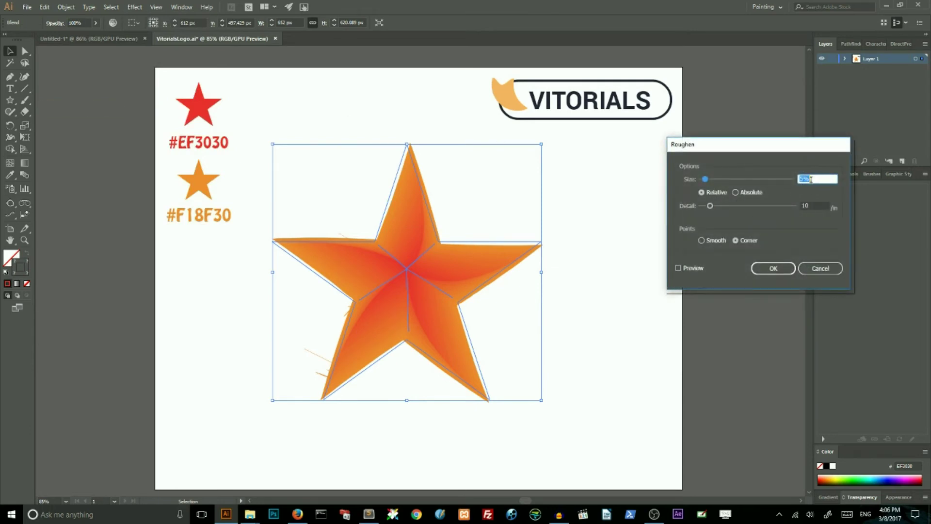
click(815, 205)
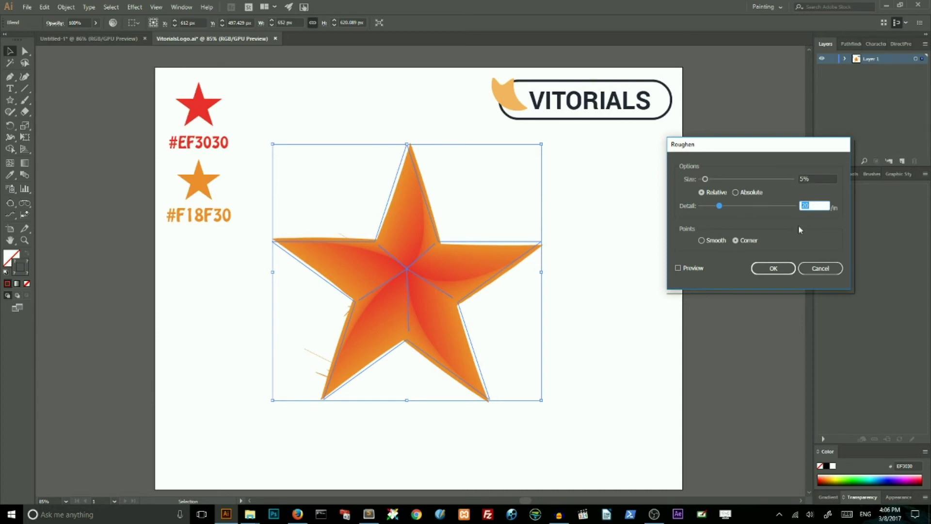
click(679, 268)
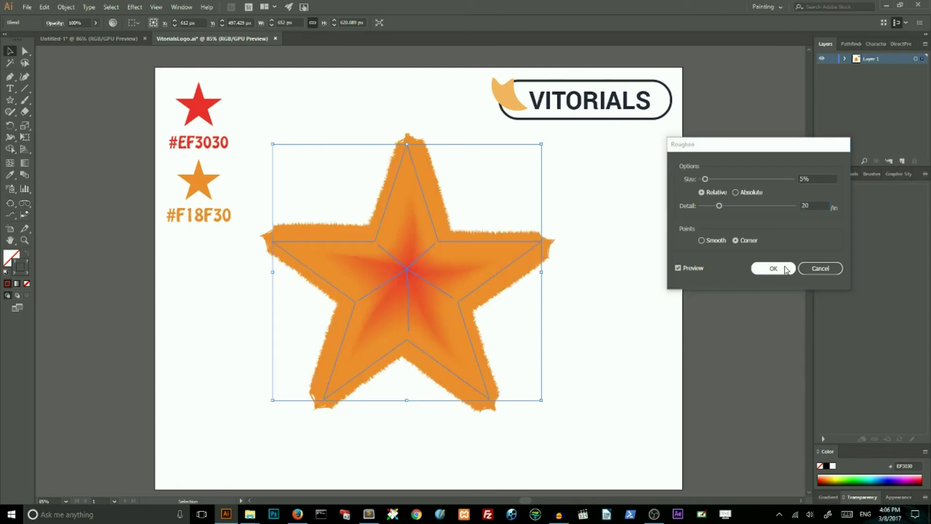
click(773, 269)
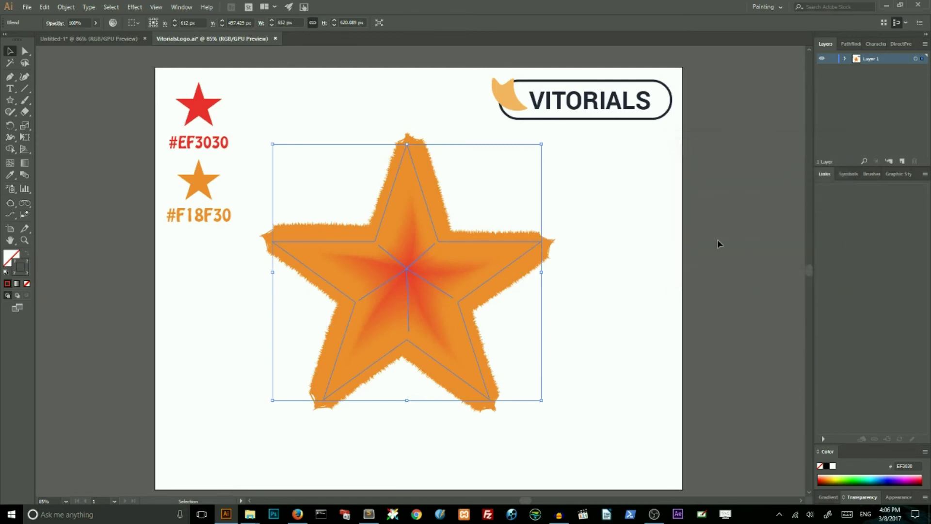
click(616, 186)
- Select the star's five tip anchors: top, right, bottom-right, bottom-left and left
click(25, 51)
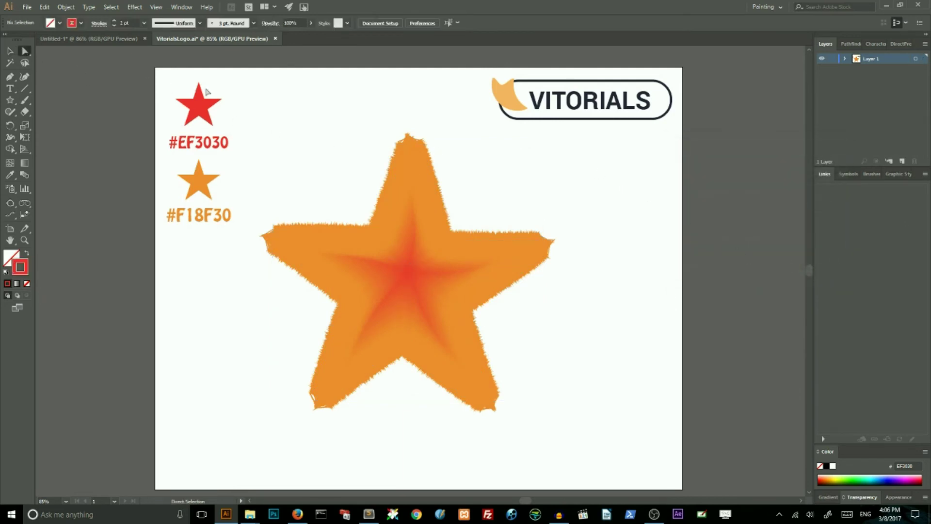
drag(376, 125, 435, 156)
drag(563, 214, 537, 273)
drag(540, 360, 486, 411)
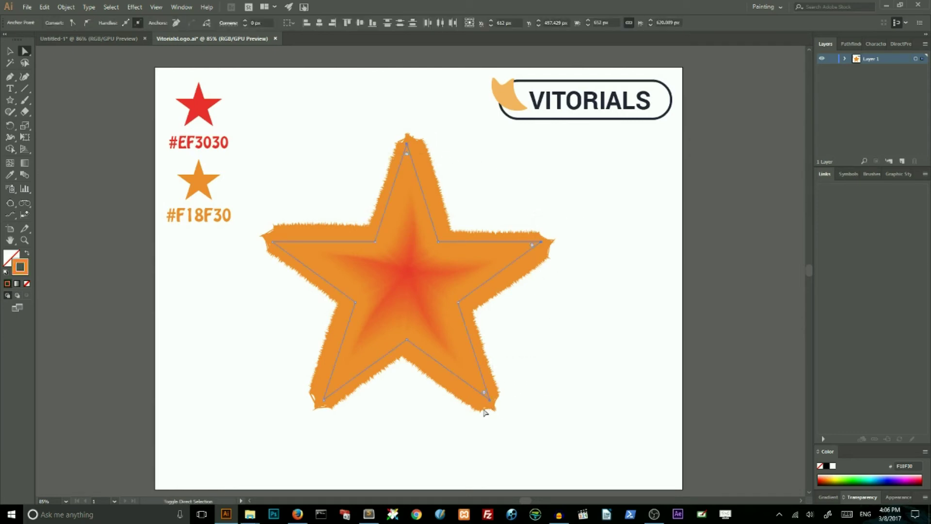
drag(301, 394, 345, 422)
drag(256, 221, 281, 260)
- Round the selected star tips to a 7.82 px corner radius
drag(407, 155, 408, 153)
drag(408, 154, 408, 154)
drag(408, 156, 407, 157)
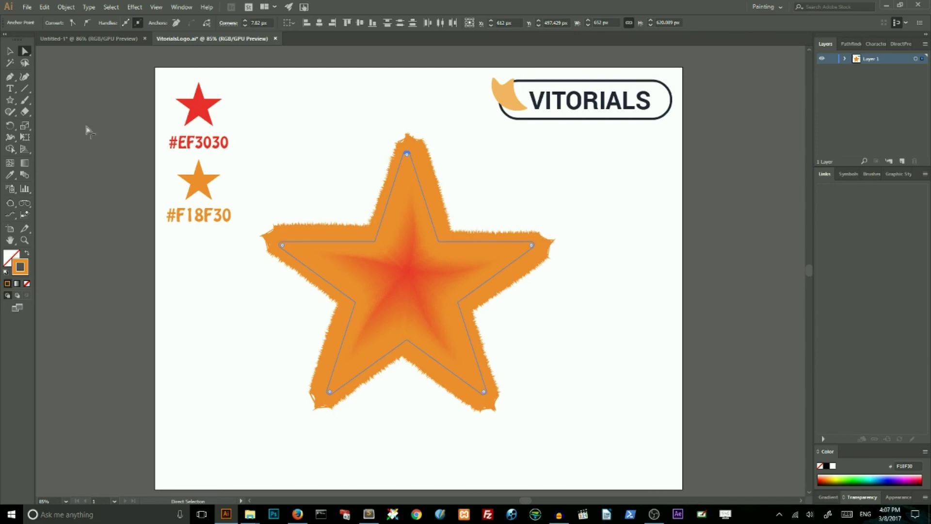
click(10, 53)
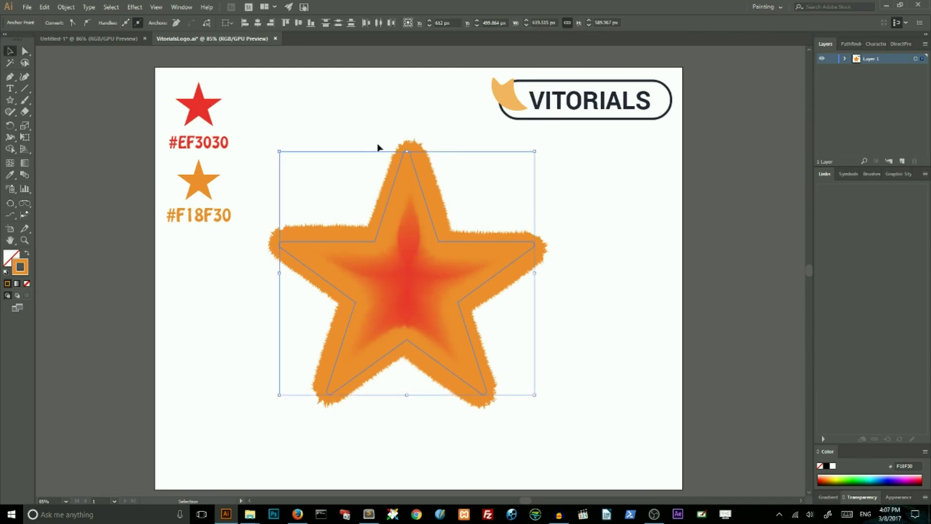
click(338, 112)
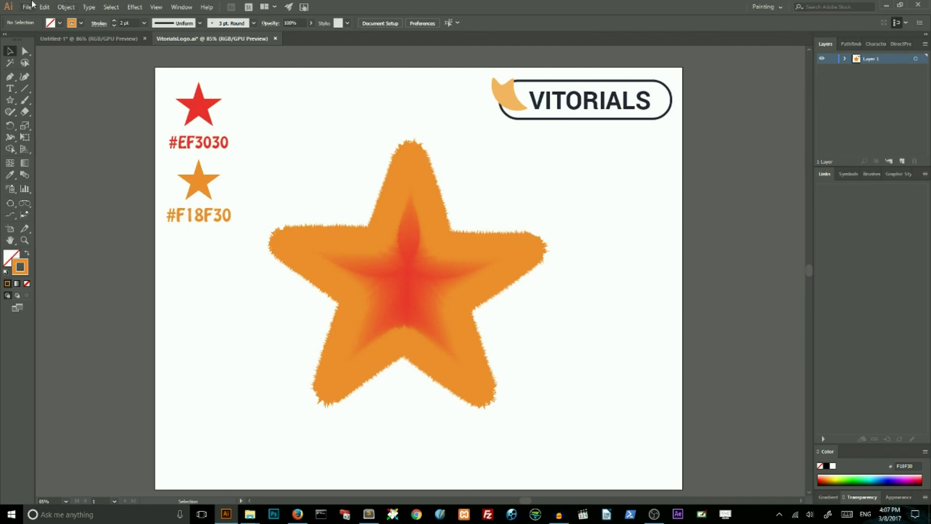
click(44, 7)
mouse_move(22, 9)
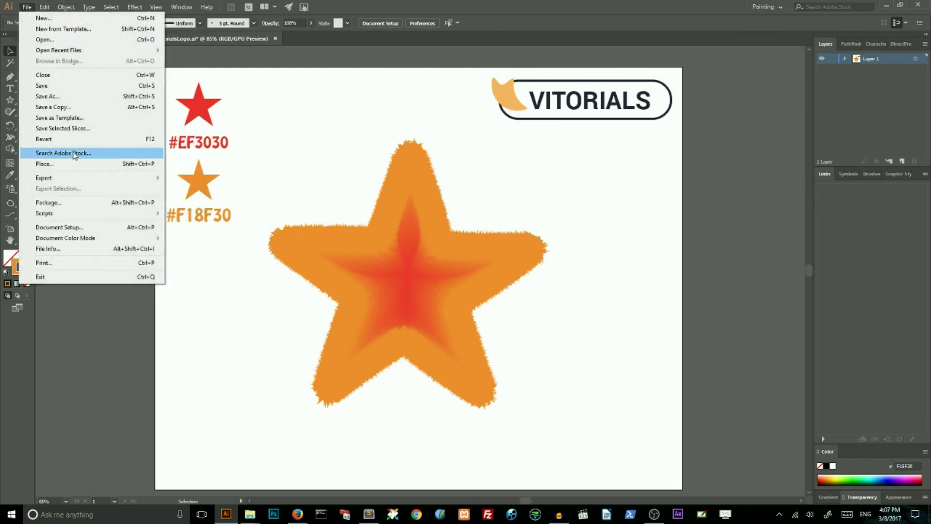
click(349, 87)
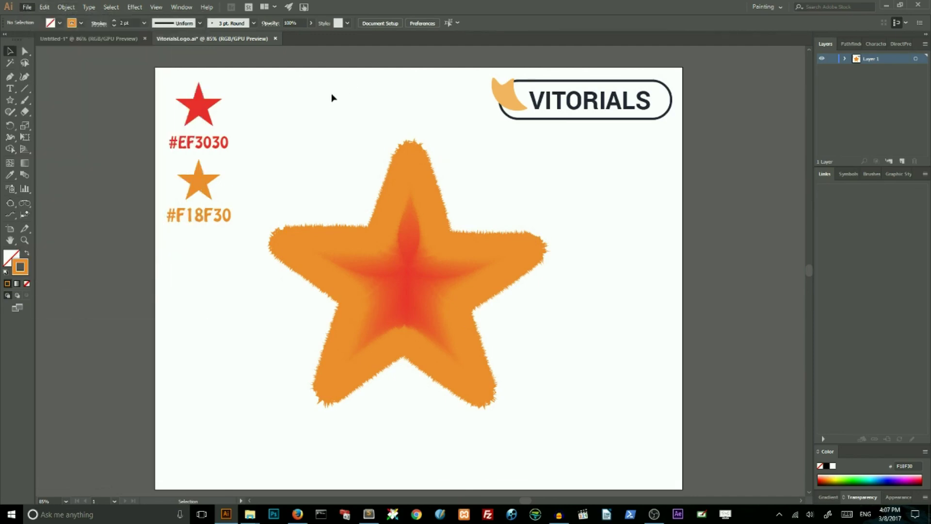